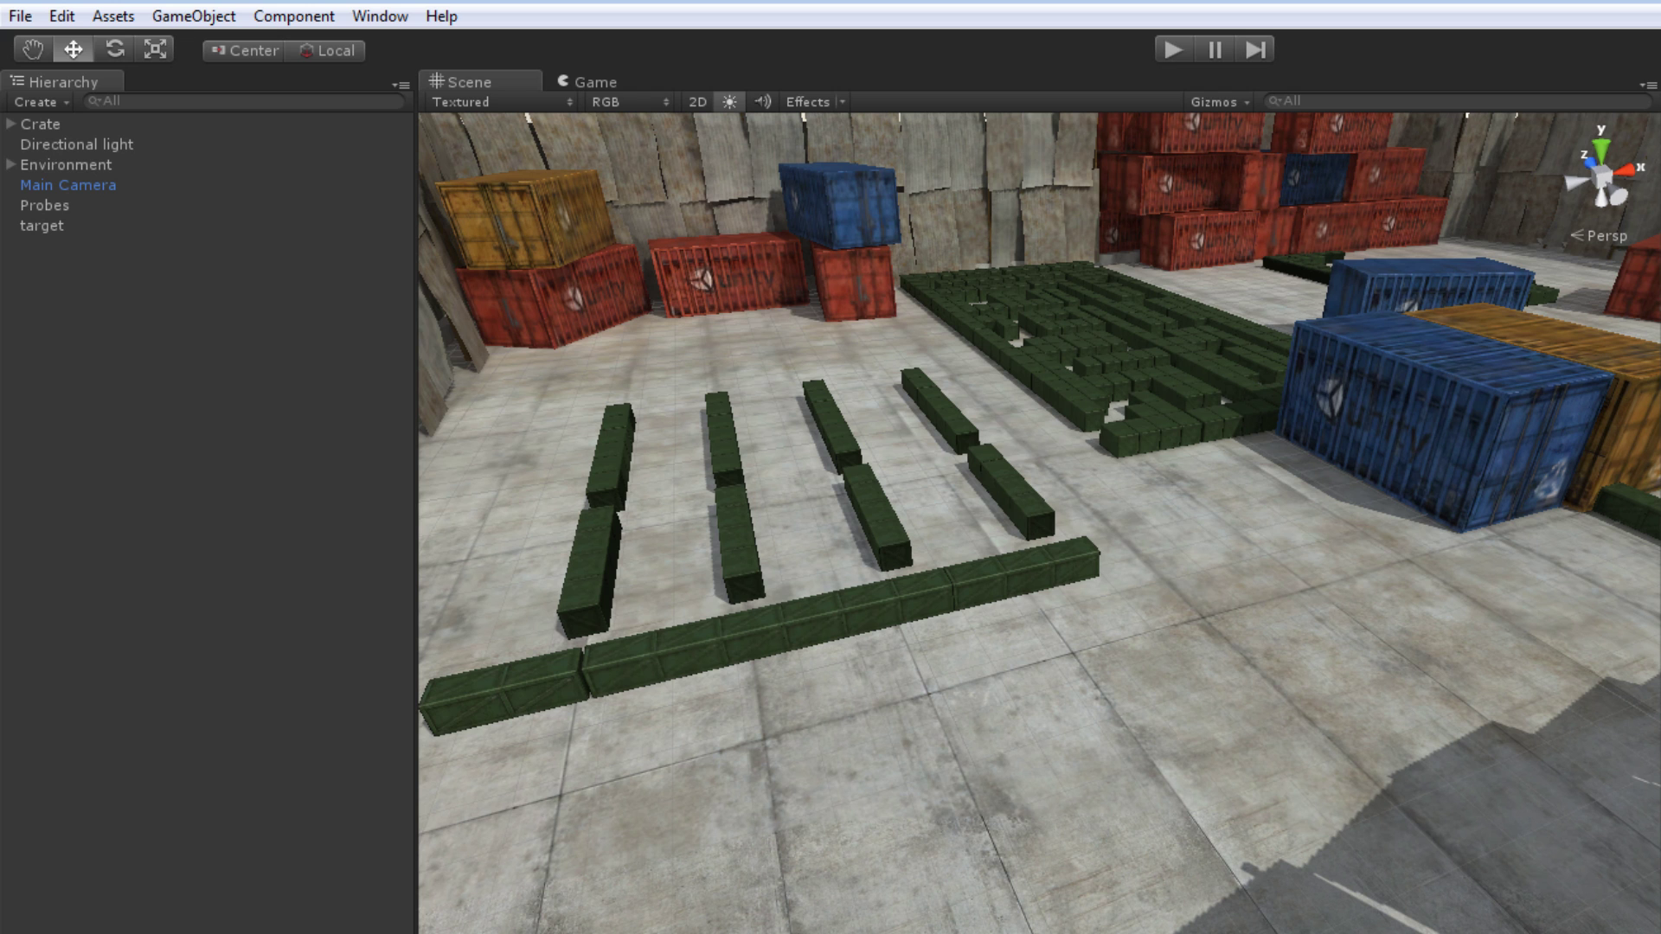
Step: Open the Navigation window from the Window menu and dock it below the Hierarchy
left_click(379, 16)
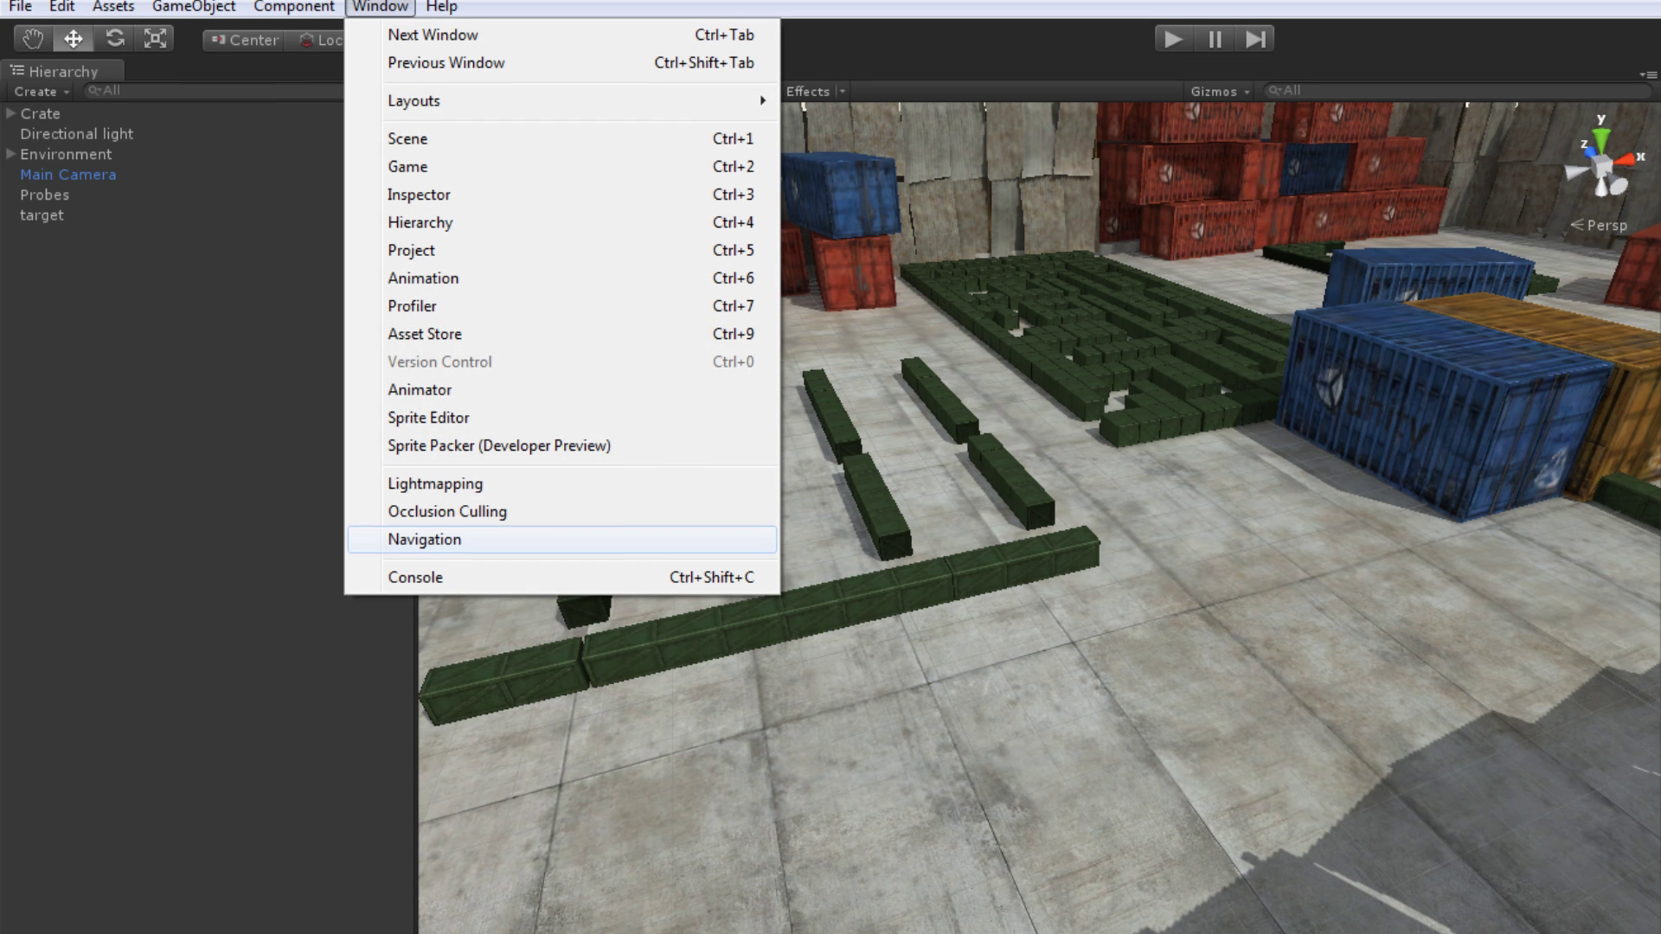
left_click(425, 549)
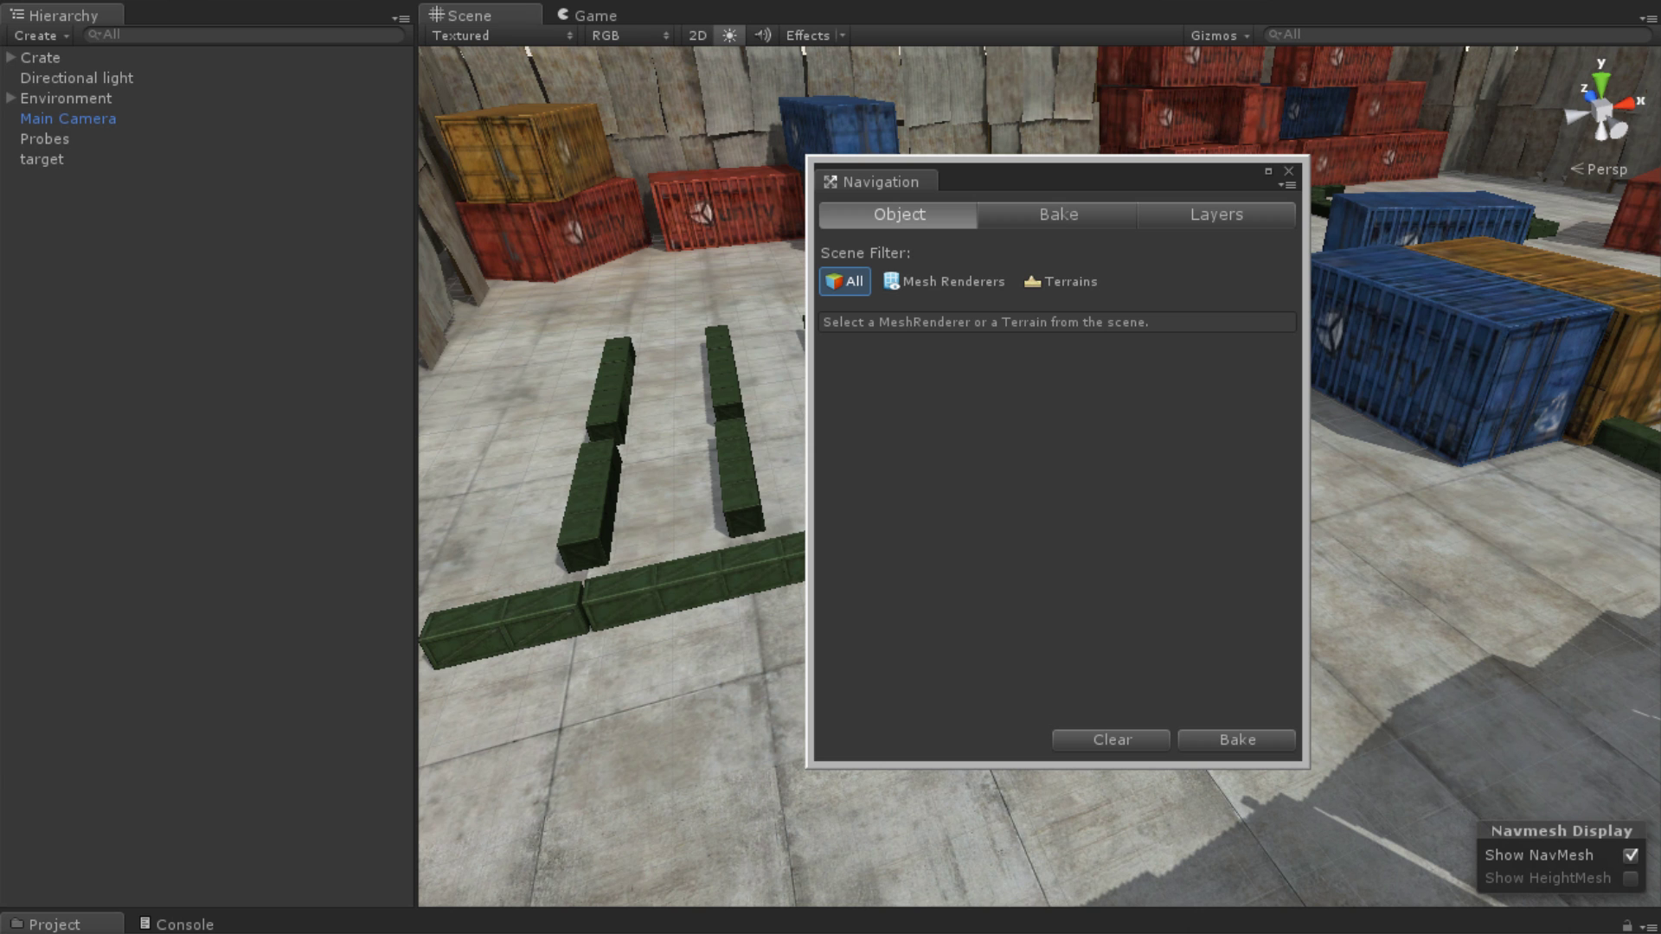
left_click_drag(880, 182, 77, 623)
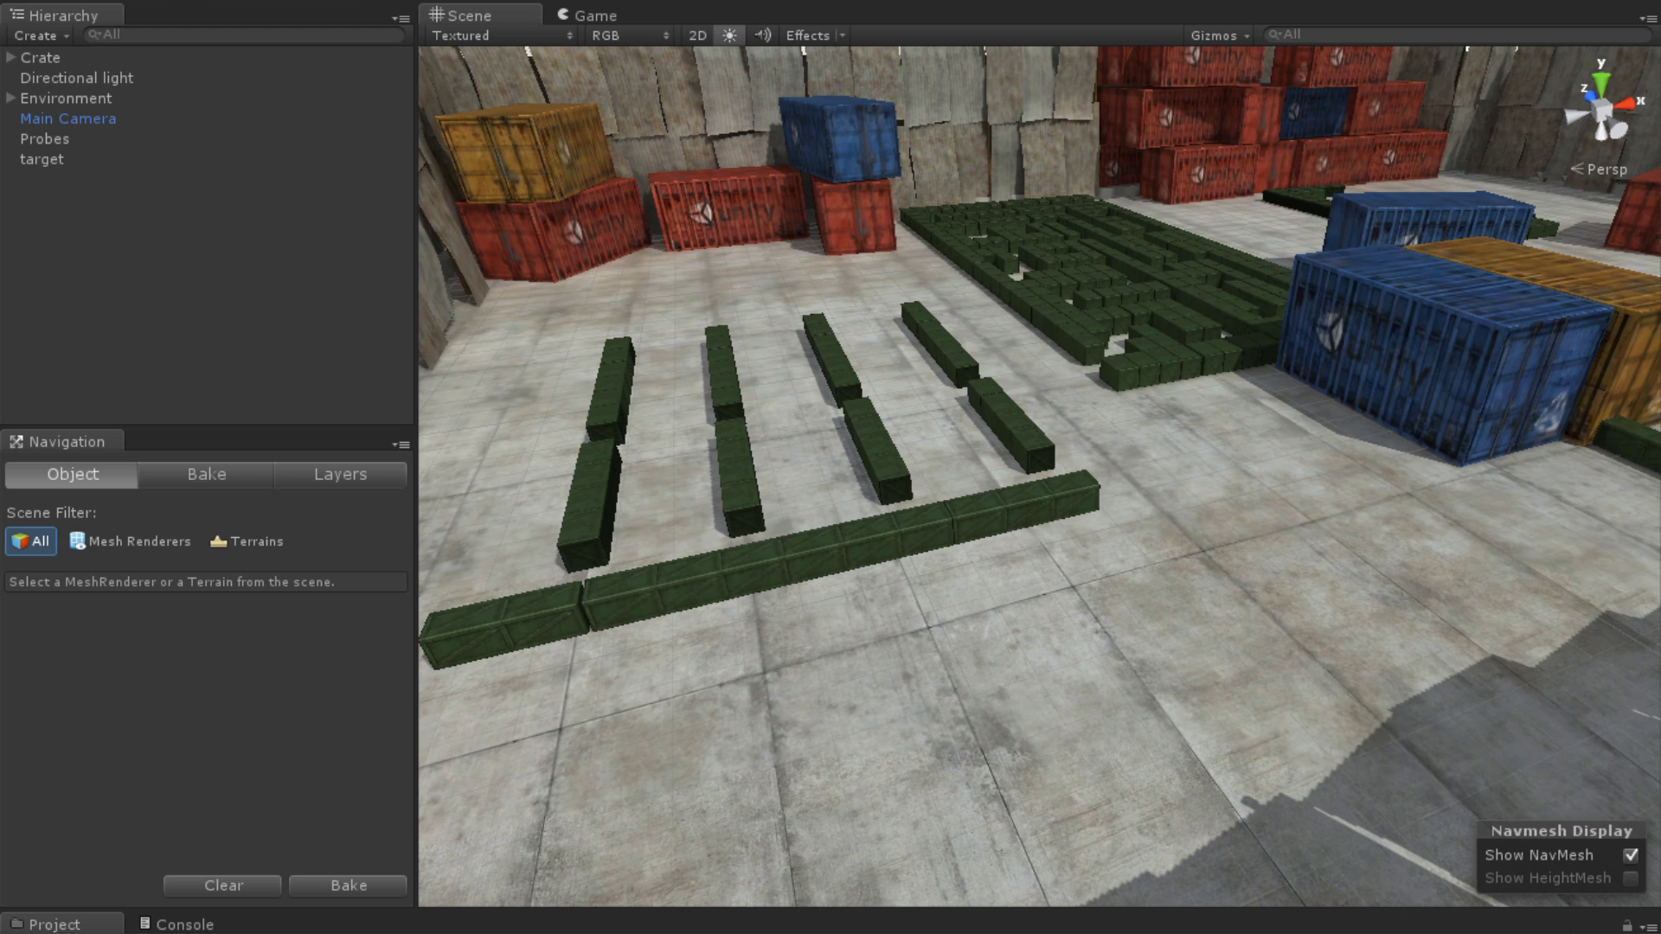
Step: Select polySurface4 in the Scene view and open its Static flags to set Navigation Static
left_click(1428, 338)
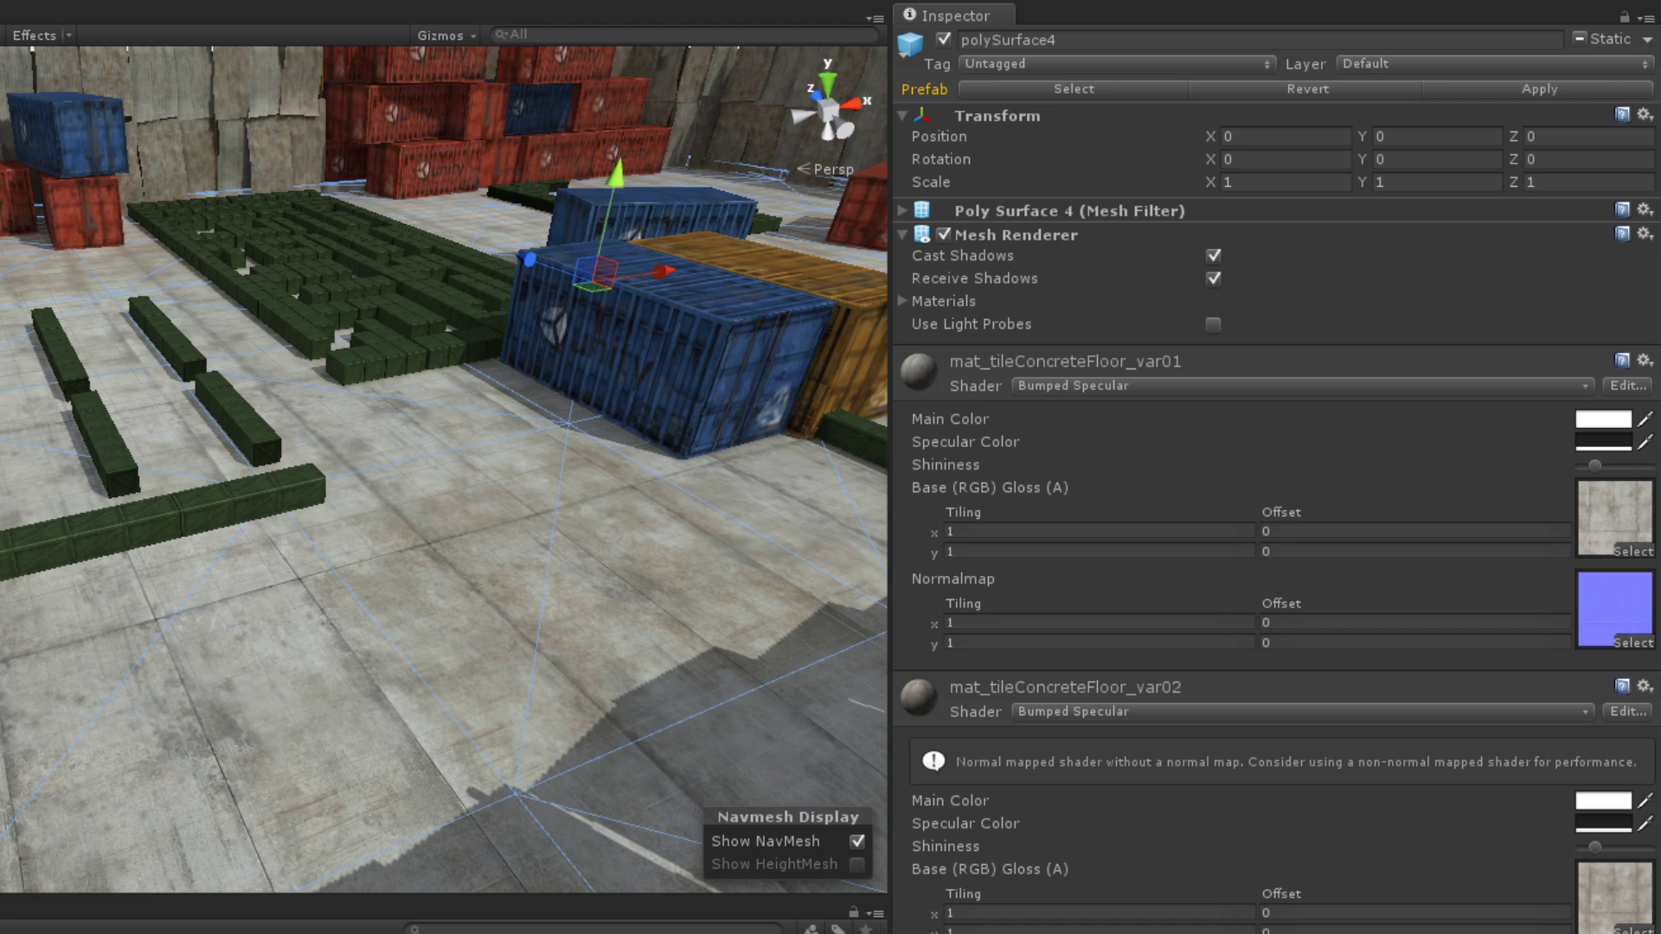
left_click(1646, 39)
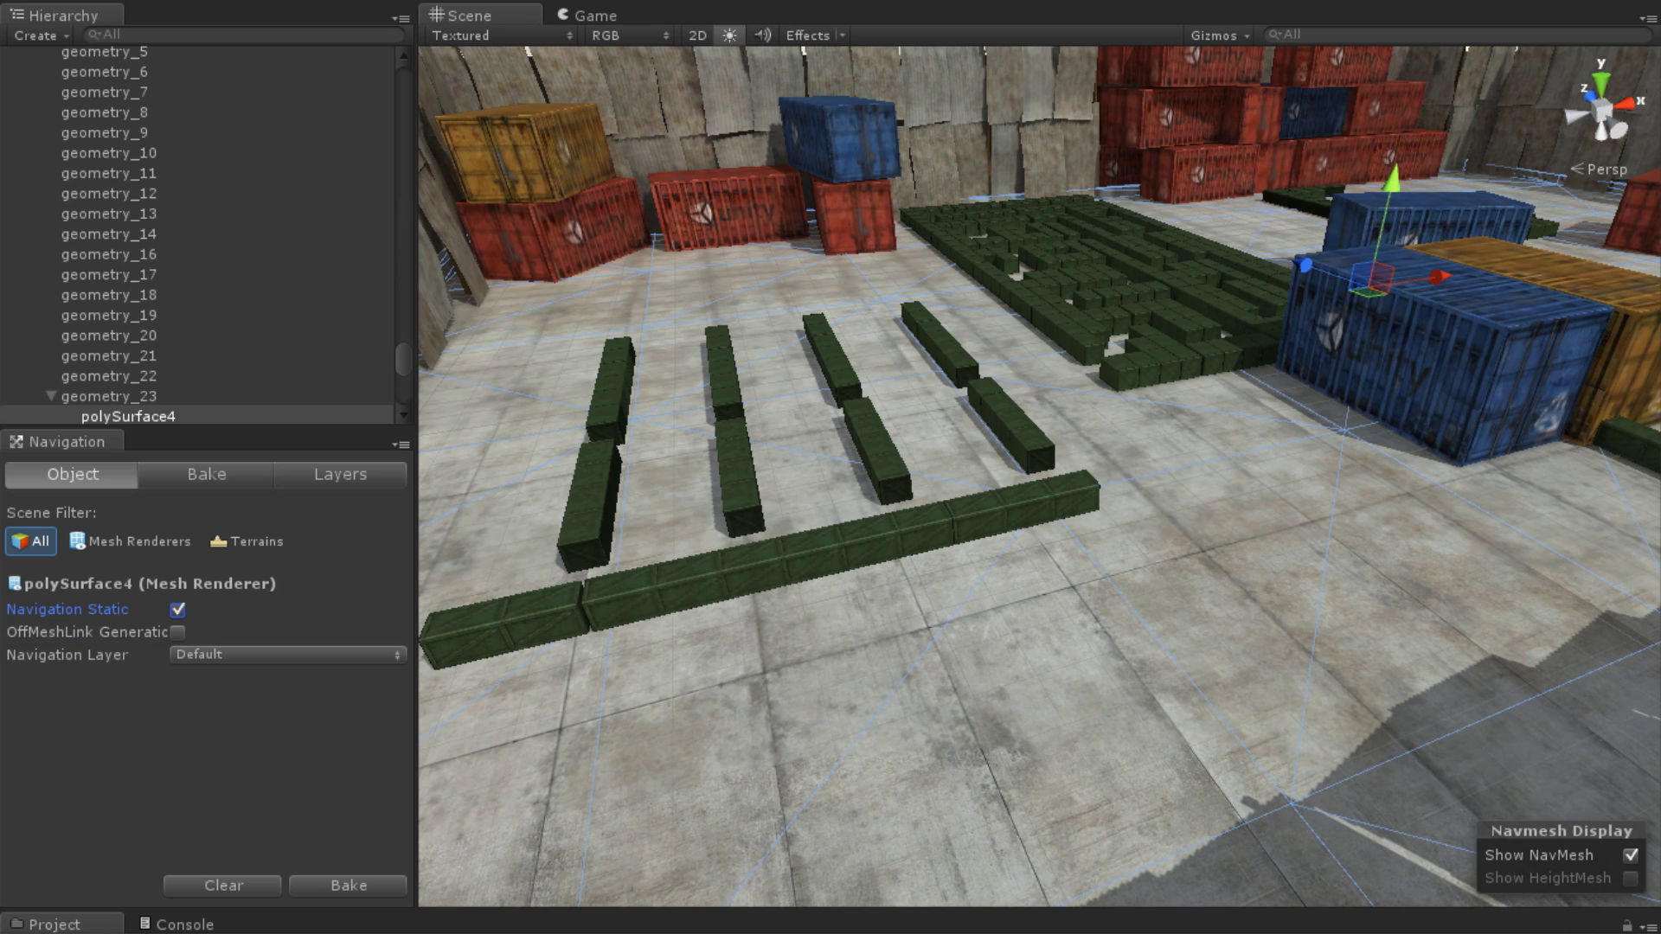
Step: Check polySurface4's navigation layer choices and leave it on Default
left_click(286, 654)
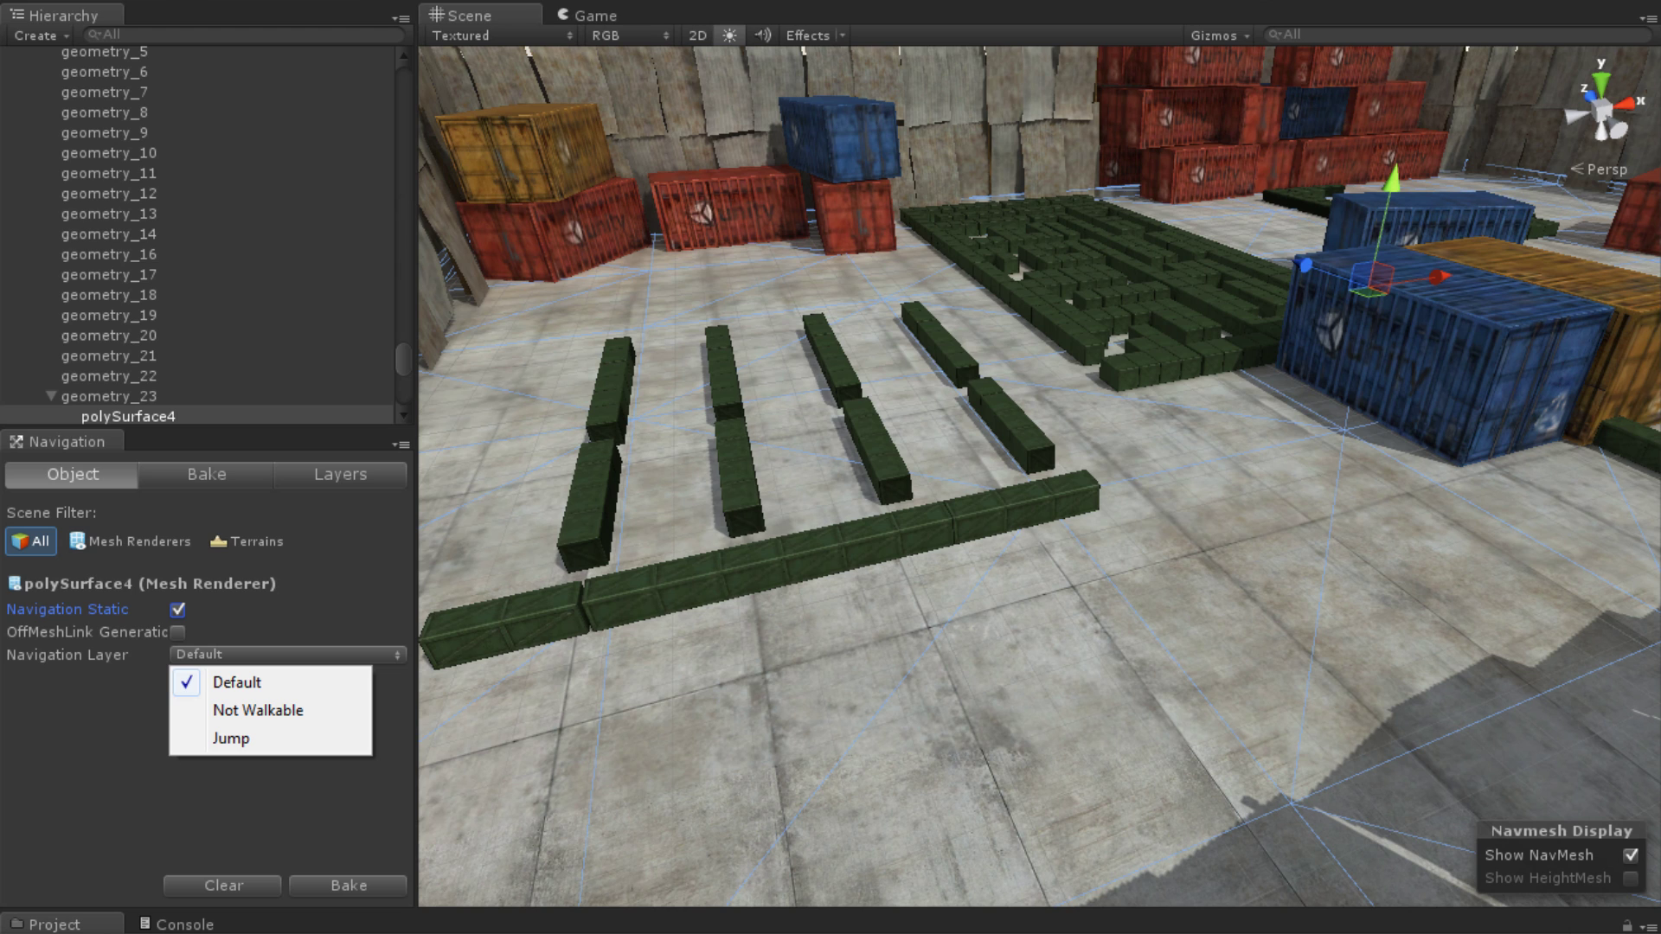
key("Escape")
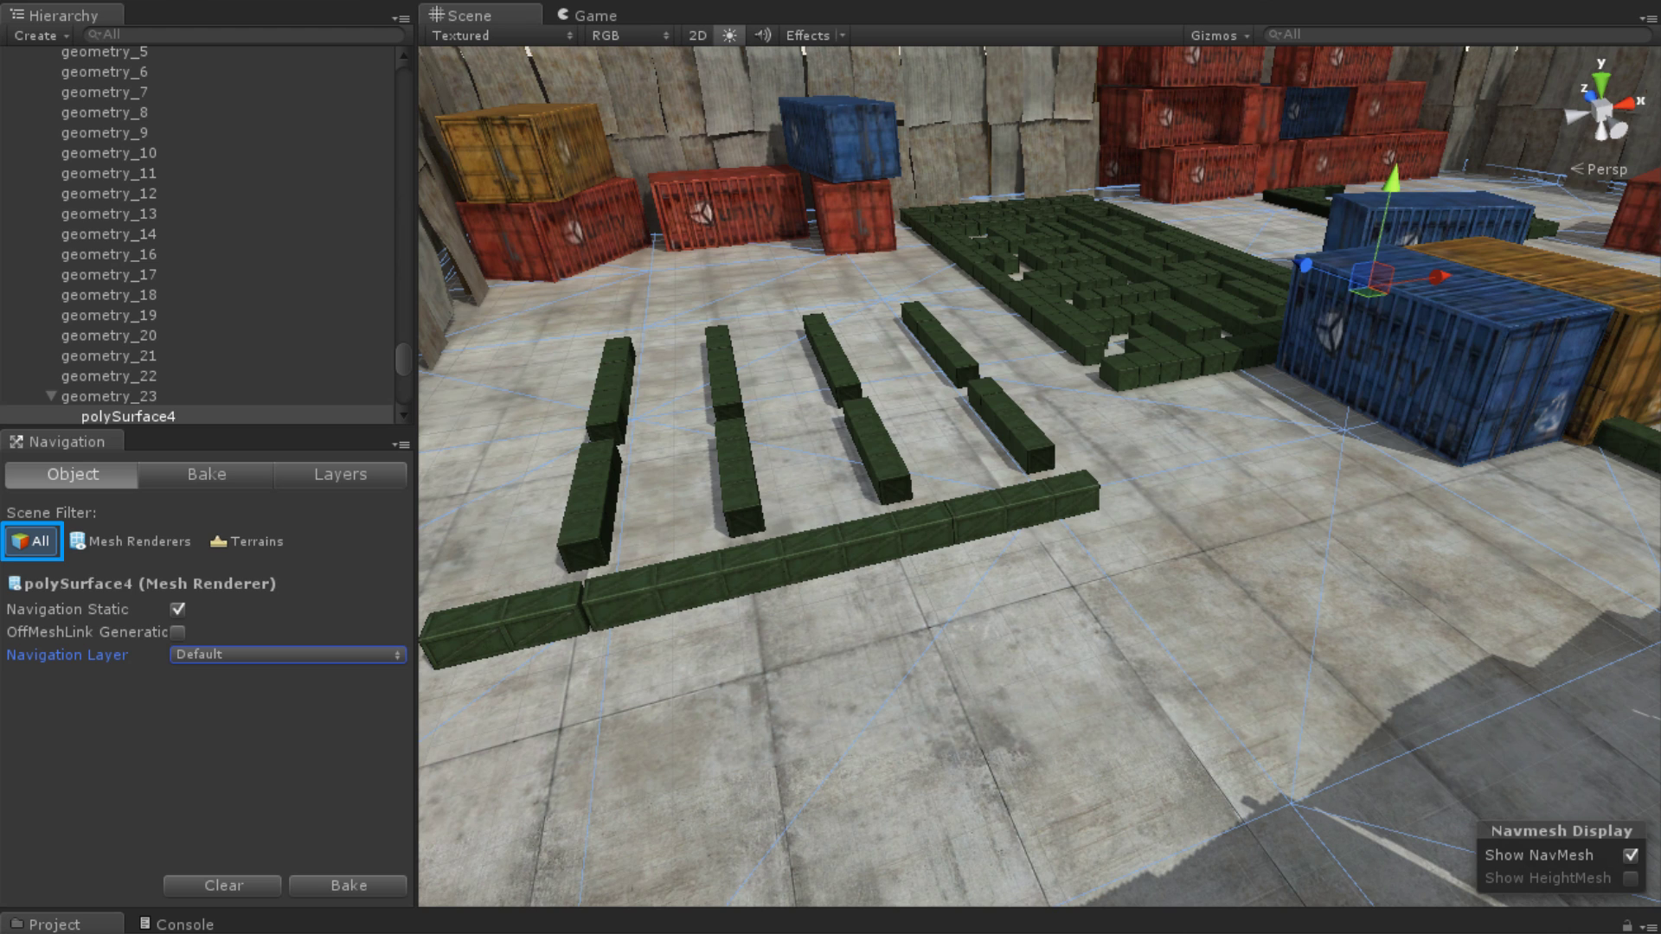
Step: Filter the scene list to Mesh Renderers, then Terrains, and show the navigation Layers list
left_click(132, 541)
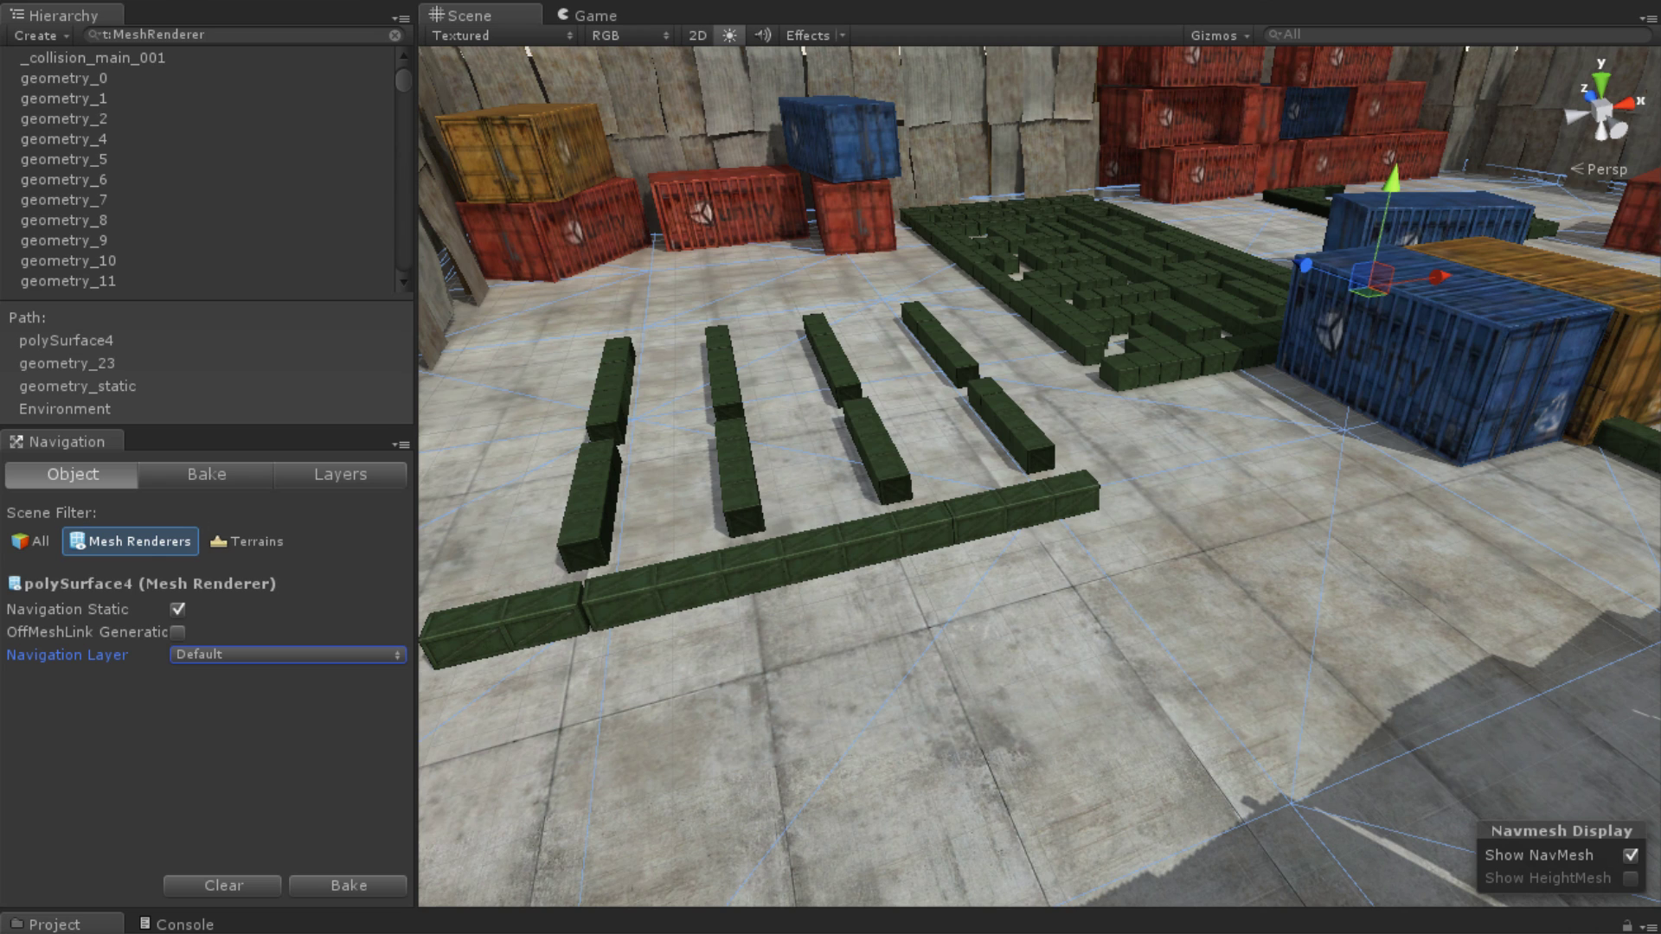
left_click(248, 542)
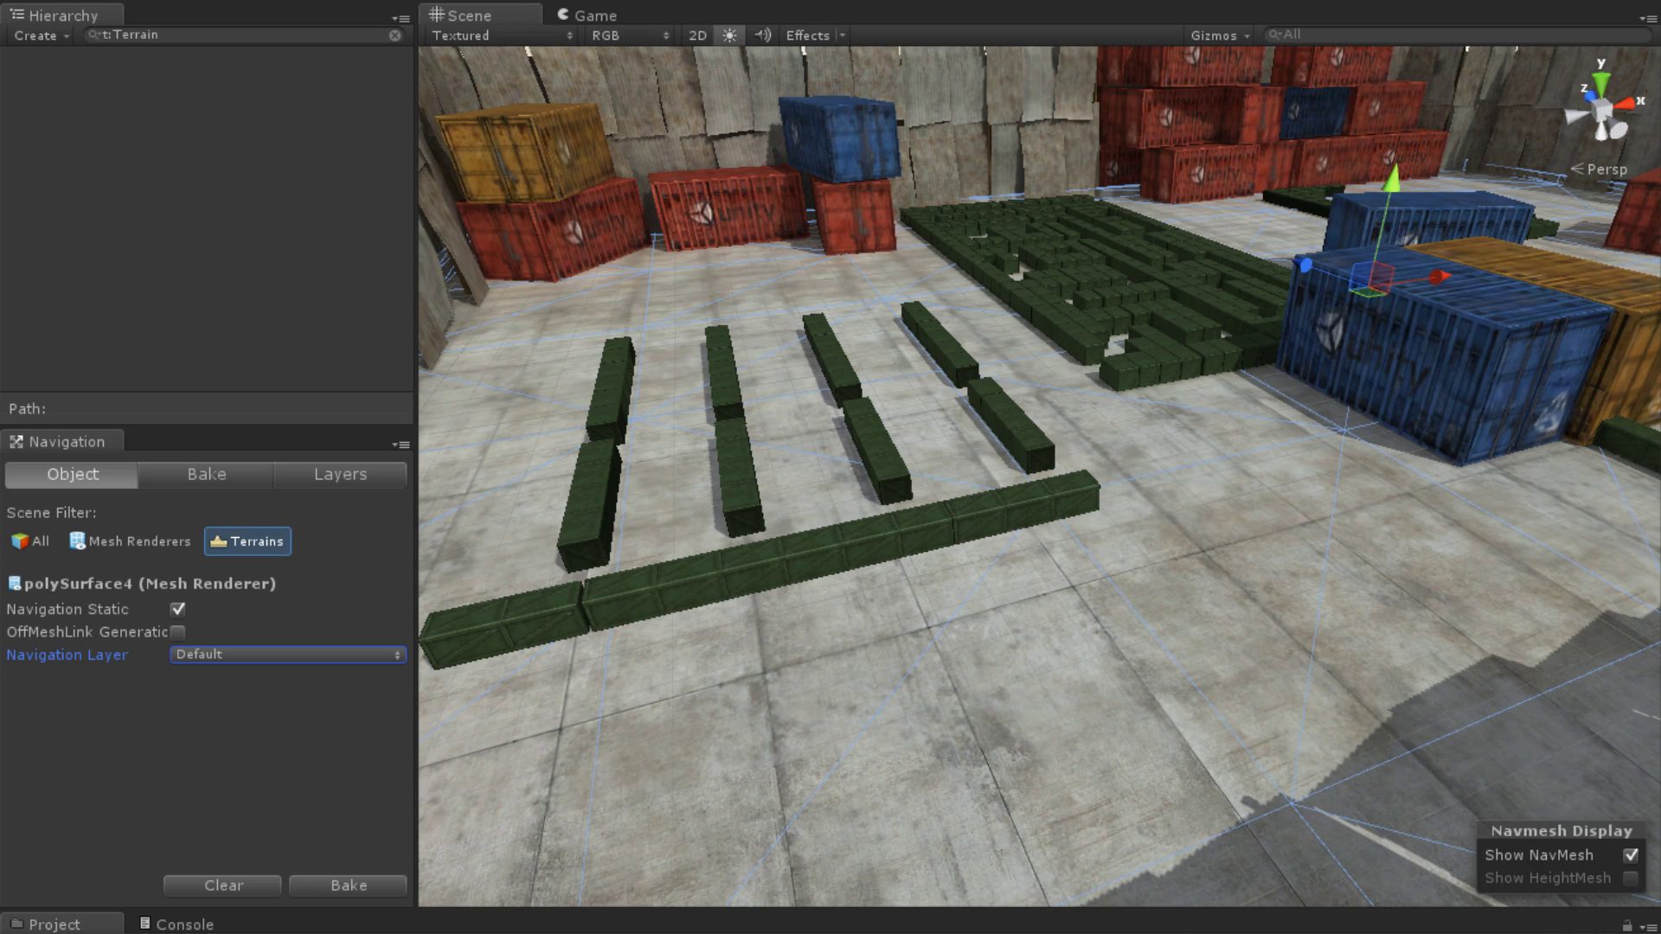
left_click(341, 474)
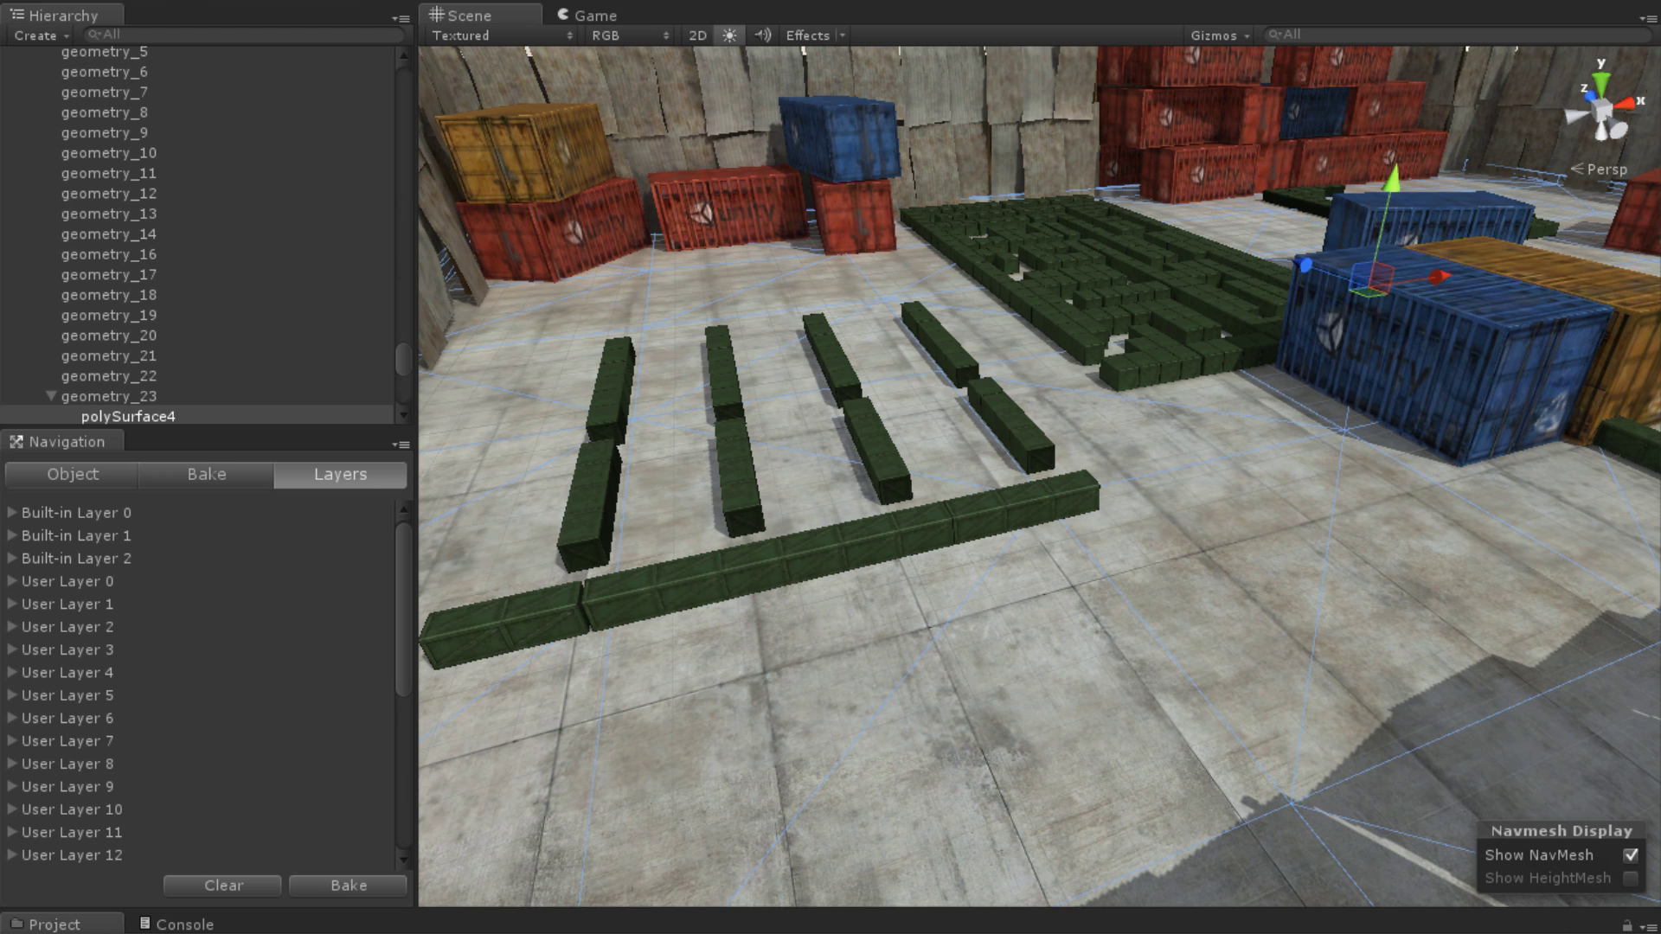
Step: Review the Default layer, then expand User Layer 0 and enter its name Mud and cost
left_click(71, 512)
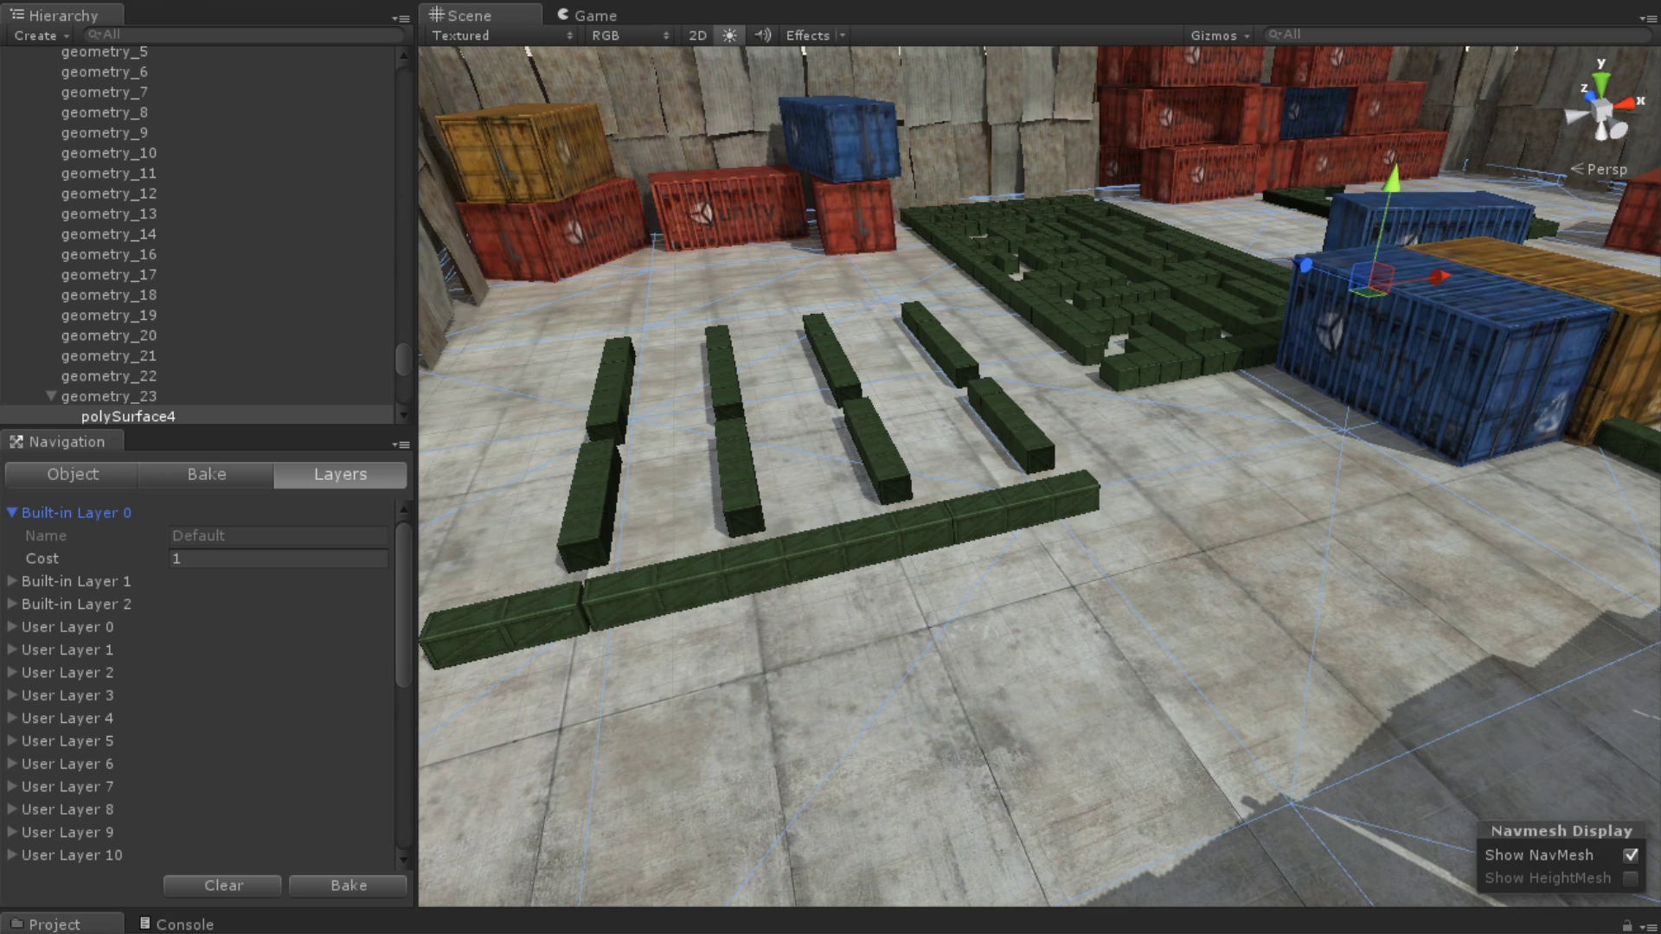
left_click(67, 627)
left_click(277, 650)
type("Mud")
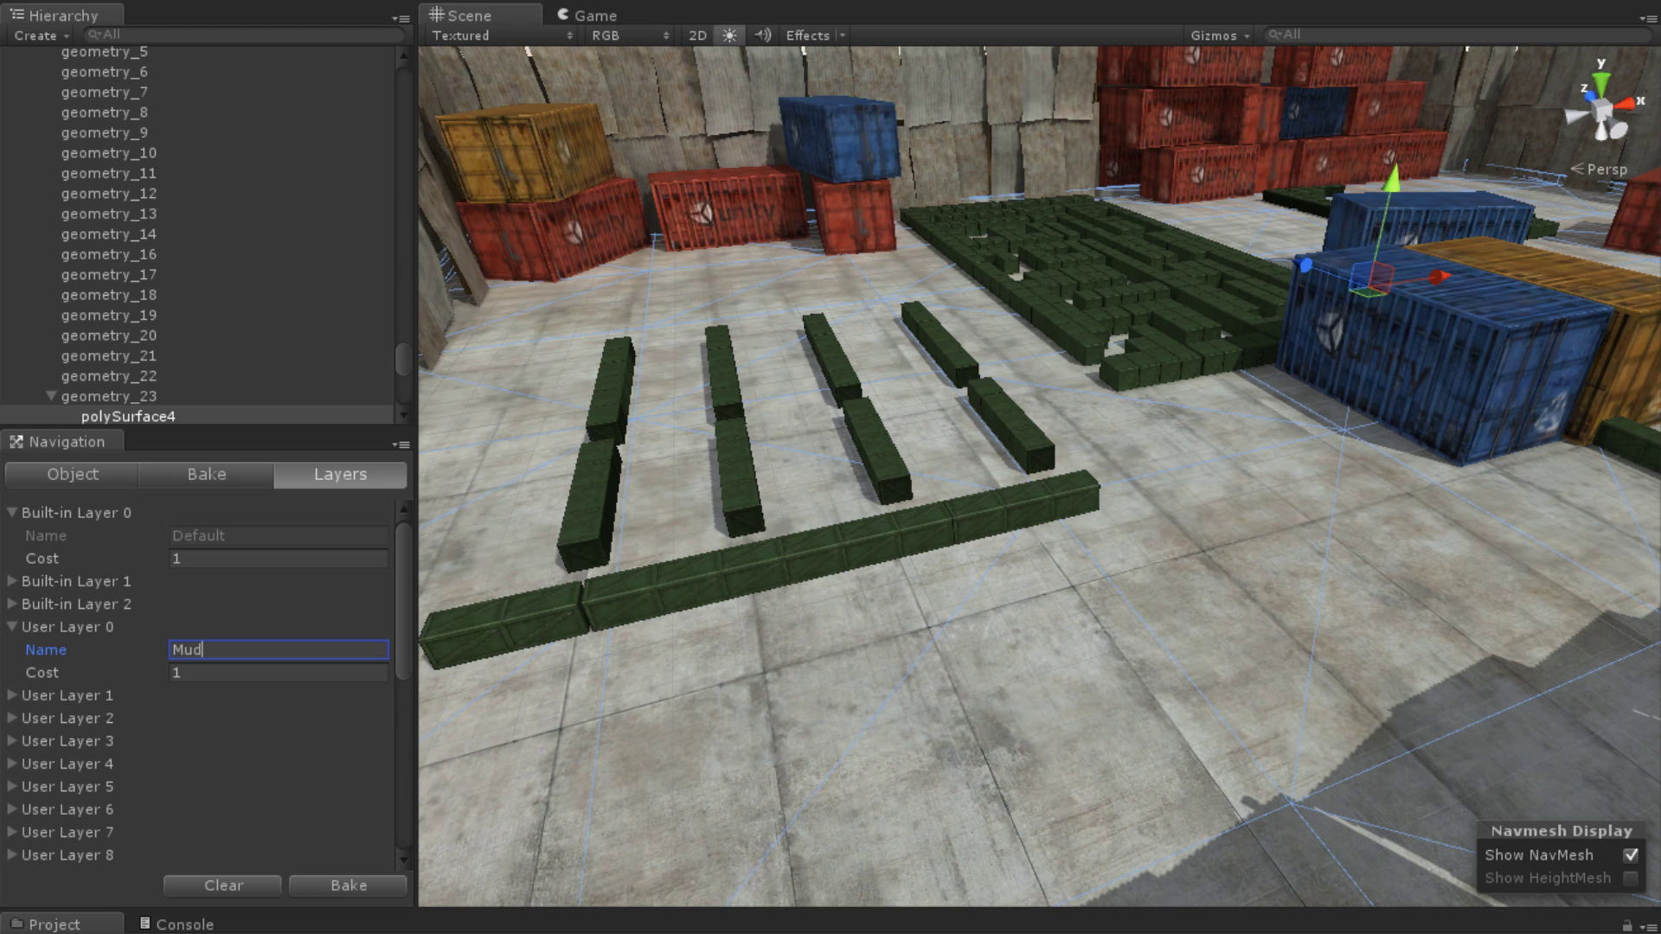
key("Tab")
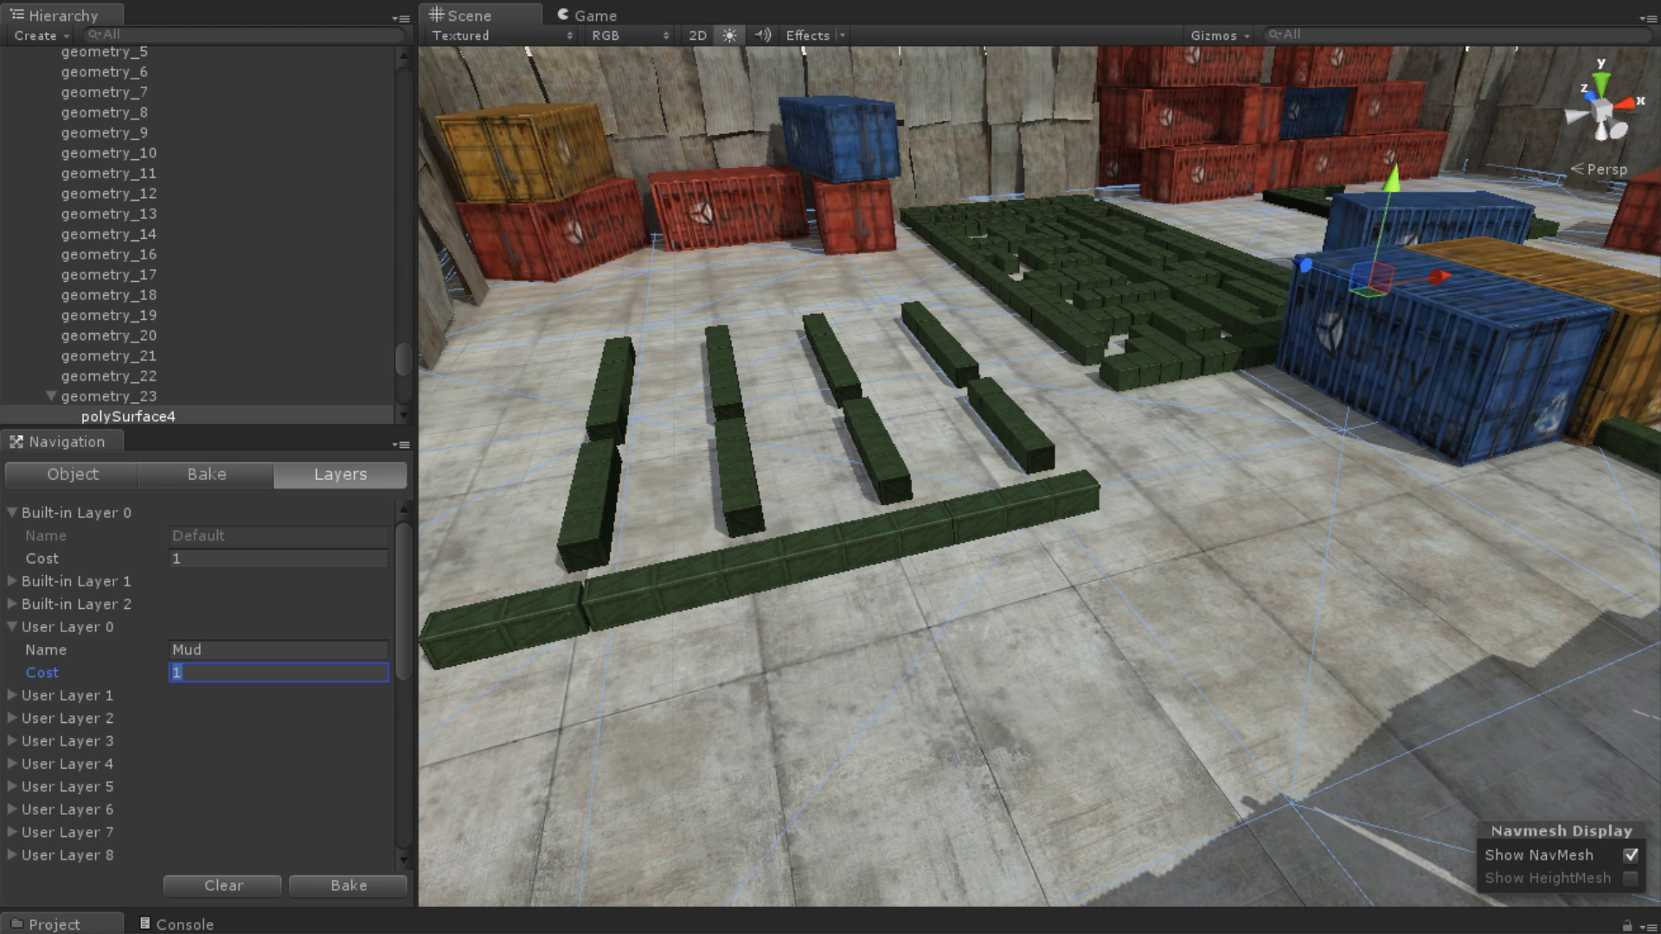
type("3")
Step: Show the NavMesh Bake settings: agent radius 0.2, height 2, max slope 45
left_click(207, 473)
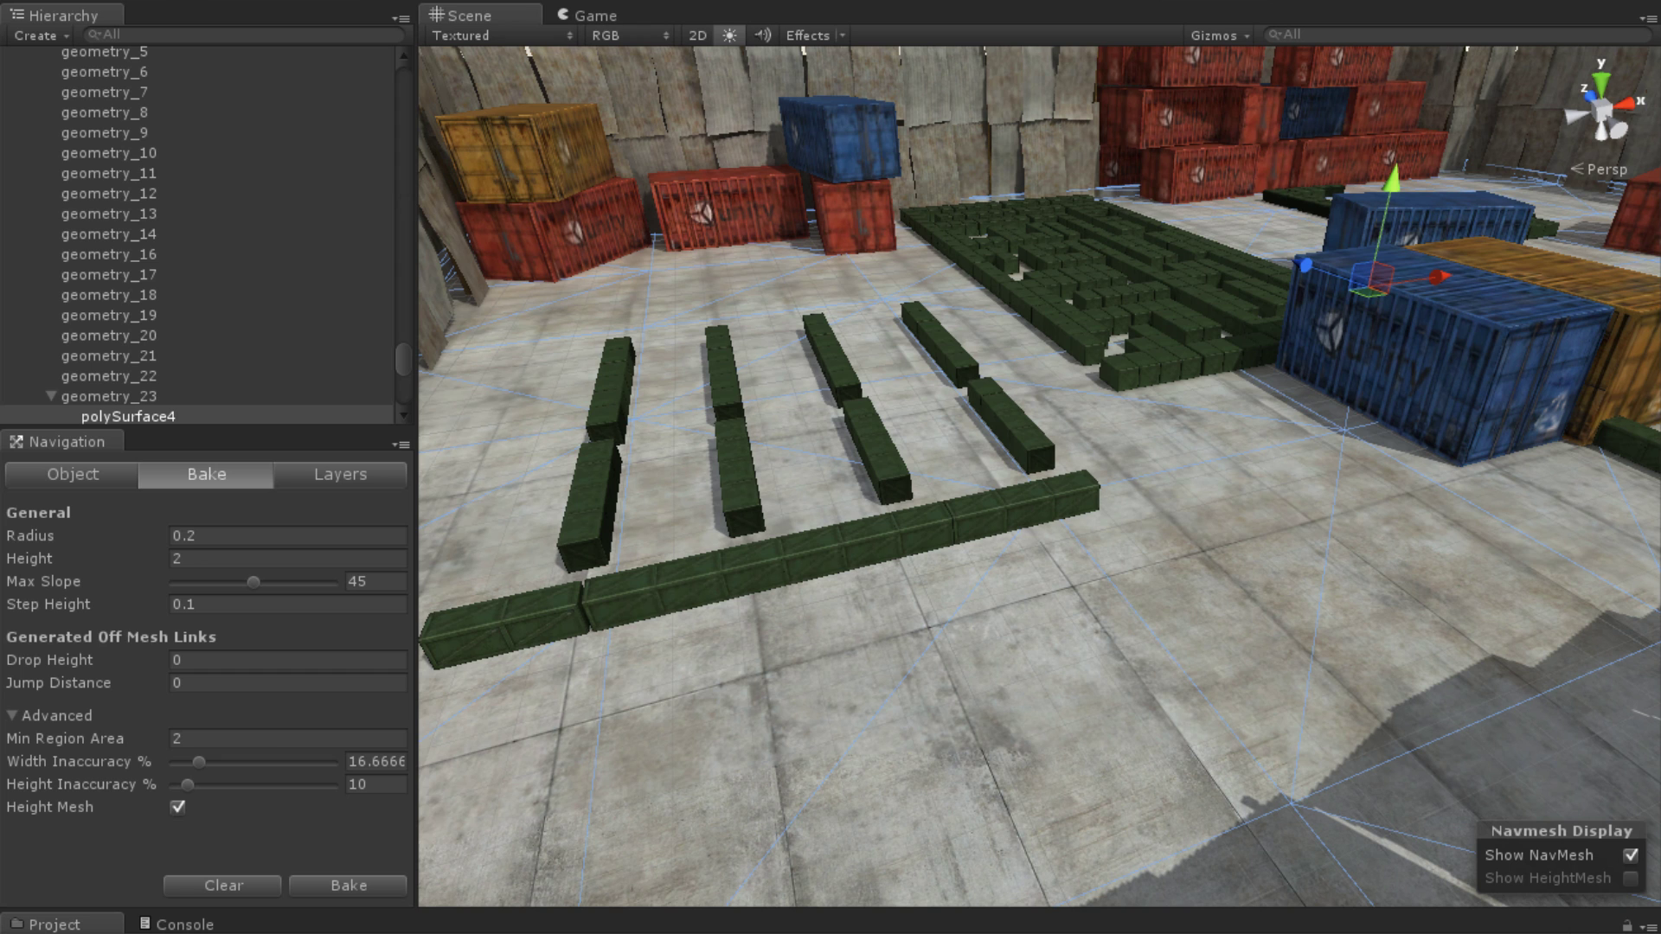
Step: Run Bake in the Navigation window to generate the blue walkable NavMesh
left_click(349, 885)
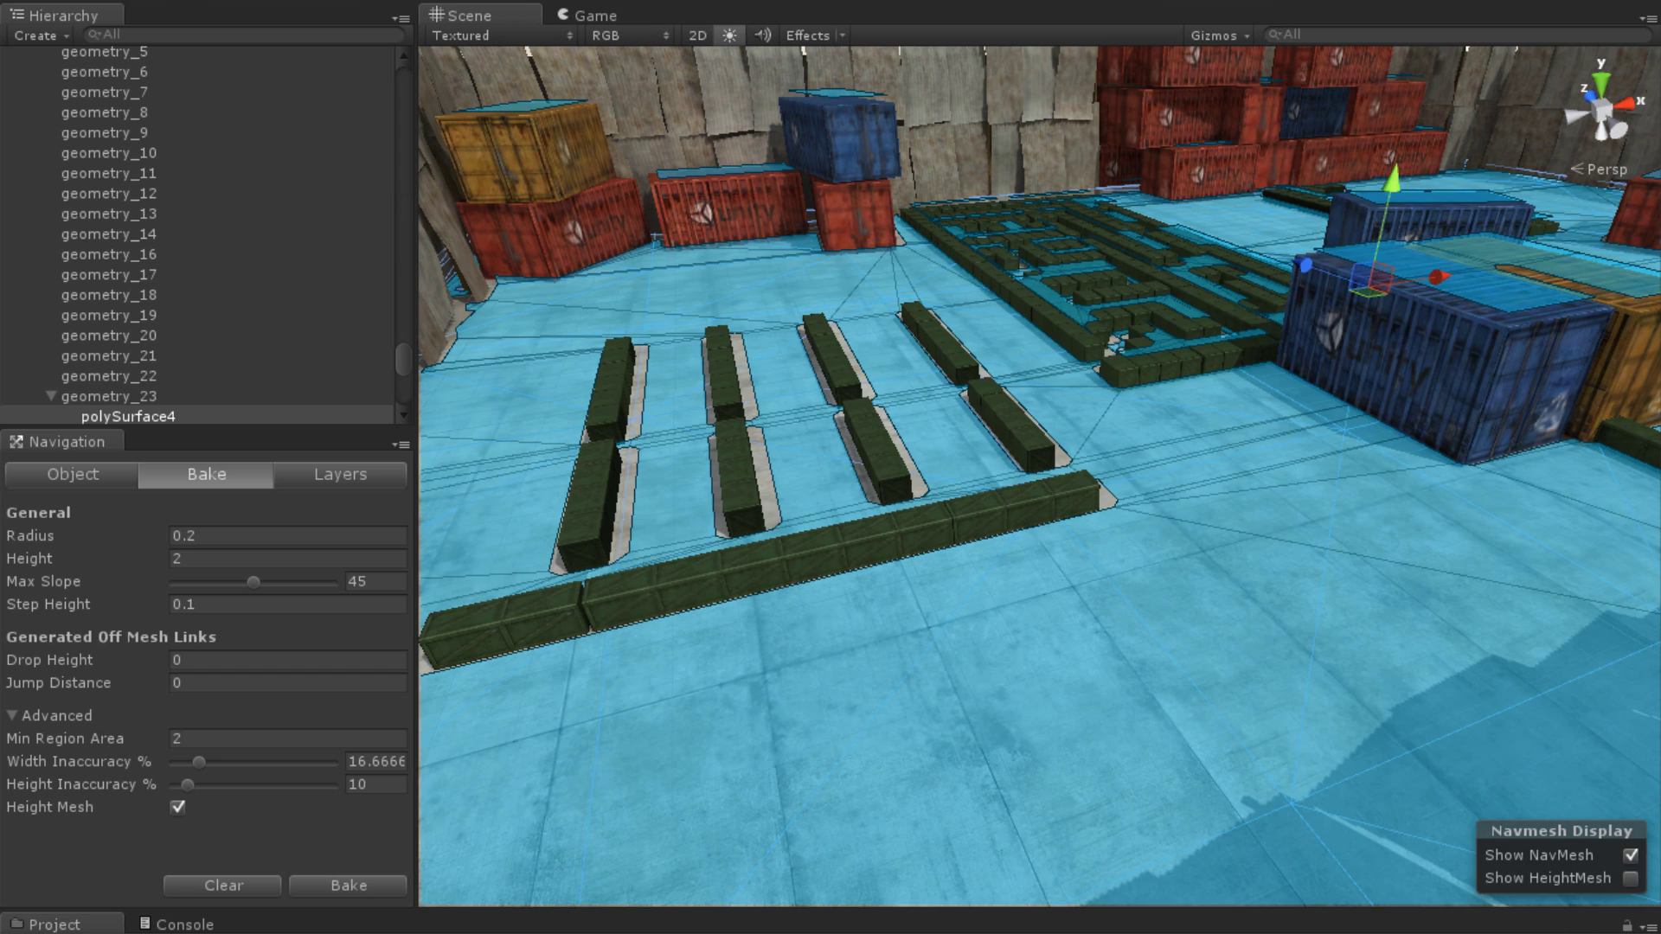